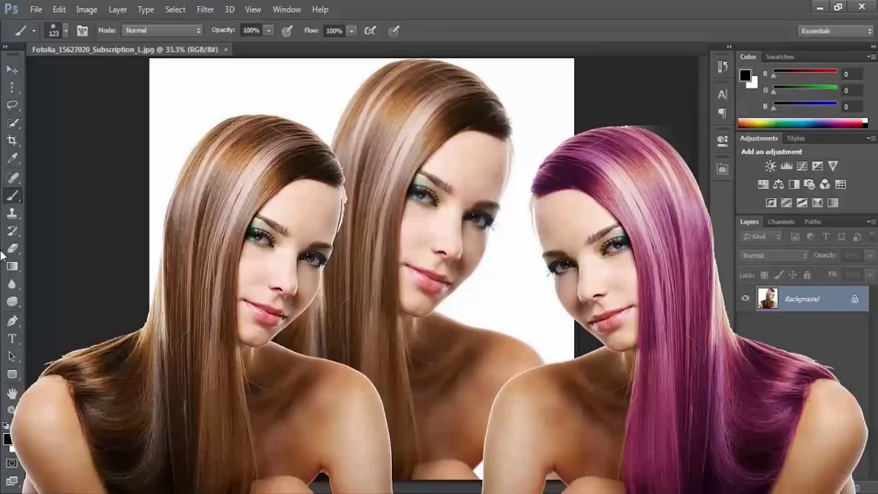
# Select the Quick Selection Tool from the Tools panel.
pyautogui.moveTo(12, 125); pyautogui.dragTo(51, 132)
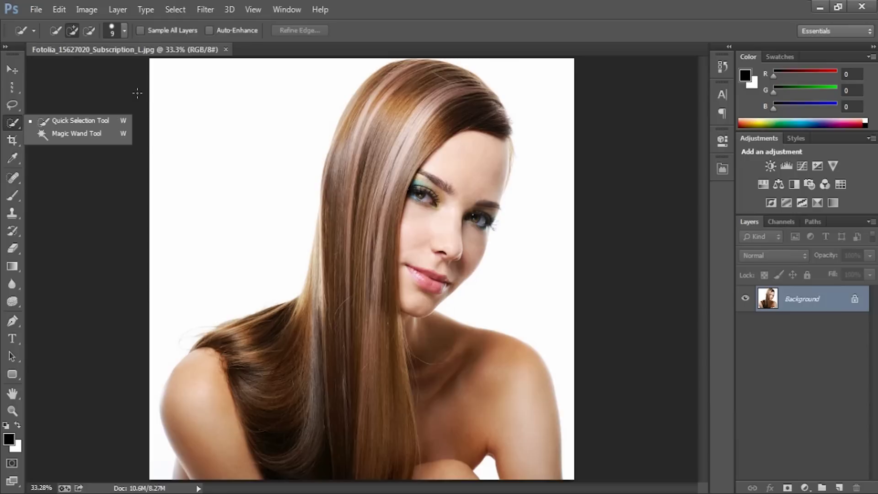
# Confirm Quick Selection as the active tool from its tool group.
pyautogui.rightClick(137, 93)
pyautogui.click(69, 114)
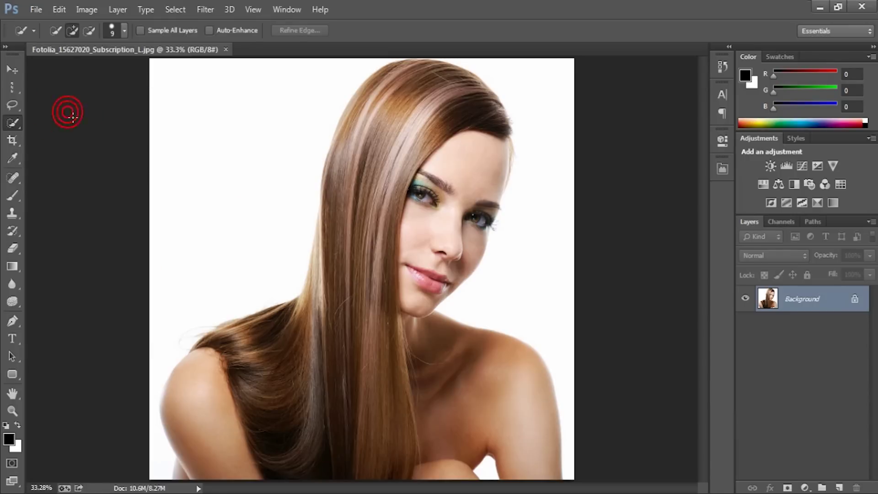
pyautogui.moveTo(7, 125); pyautogui.dragTo(48, 131)
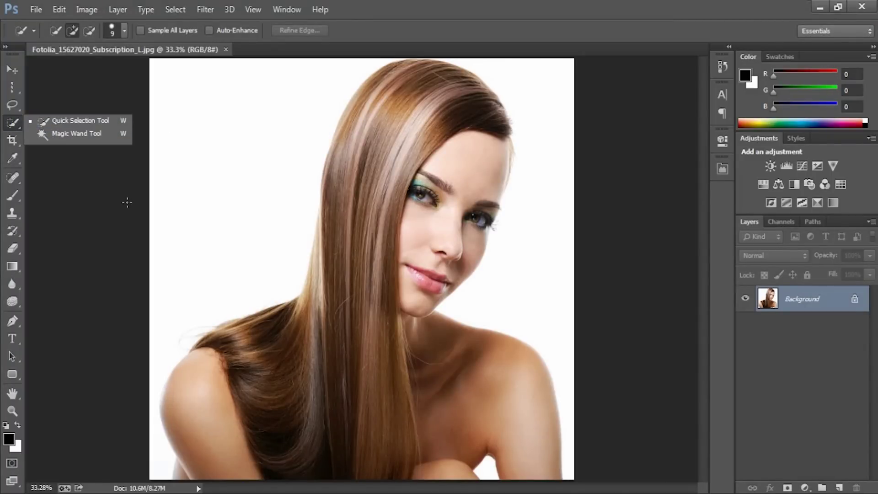
pyautogui.click(118, 195)
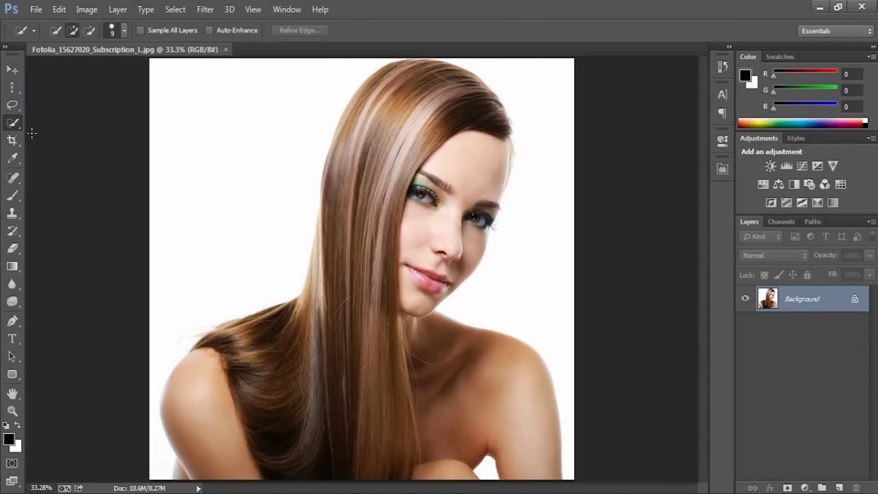
pyautogui.moveTo(15, 123); pyautogui.dragTo(60, 120)
# Paint the hair with a 99 px brush, then Alt-subtract background along the left edge.
pyautogui.moveTo(361, 105)
pyautogui.mouseDown()
pyautogui.moveTo(357, 100)
pyautogui.moveTo(366, 100)
pyautogui.mouseUp()
pyautogui.moveTo(443, 111)
pyautogui.mouseDown()
pyautogui.moveTo(394, 175)
pyautogui.moveTo(375, 251)
pyautogui.moveTo(369, 313)
pyautogui.moveTo(403, 197)
pyautogui.moveTo(380, 346)
pyautogui.moveTo(387, 490)
pyautogui.moveTo(319, 477)
pyautogui.moveTo(296, 462)
pyautogui.moveTo(268, 363)
pyautogui.moveTo(228, 342)
pyautogui.moveTo(241, 352)
pyautogui.moveTo(370, 321)
pyautogui.moveTo(345, 272)
pyautogui.moveTo(337, 320)
pyautogui.moveTo(339, 216)
pyautogui.mouseUp()
pyautogui.click(334, 199)
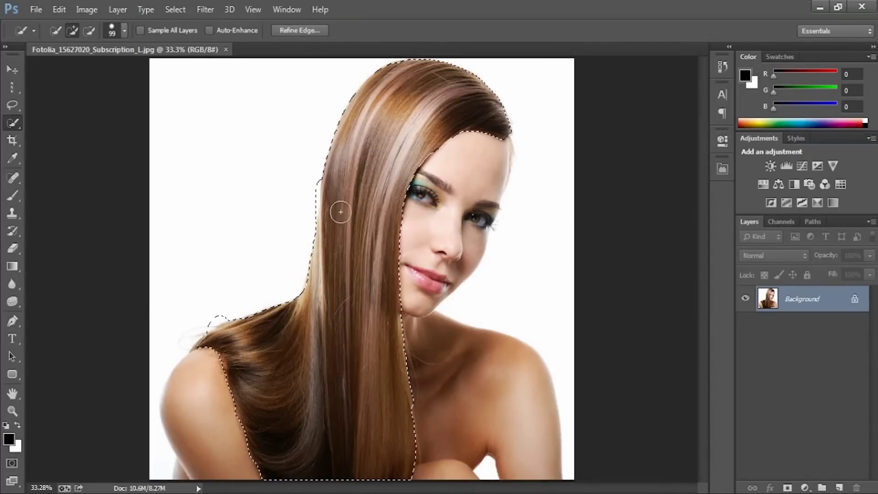
pyautogui.press('alt')
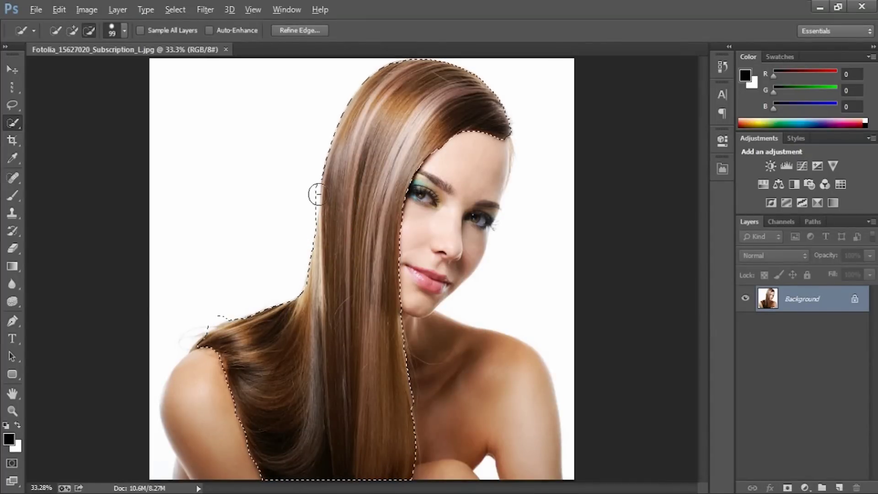
pyautogui.moveTo(307, 176)
pyautogui.mouseDown()
pyautogui.moveTo(317, 216)
pyautogui.moveTo(317, 190)
pyautogui.moveTo(341, 208)
pyautogui.mouseUp()
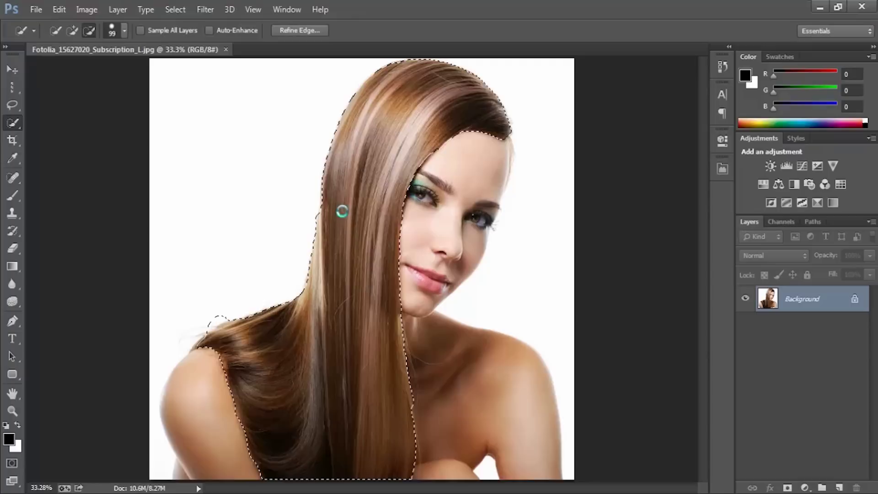
# Zoom in and extend the selection along the left hair edge with a 37 px brush.
pyautogui.scroll(5, 351, 230)
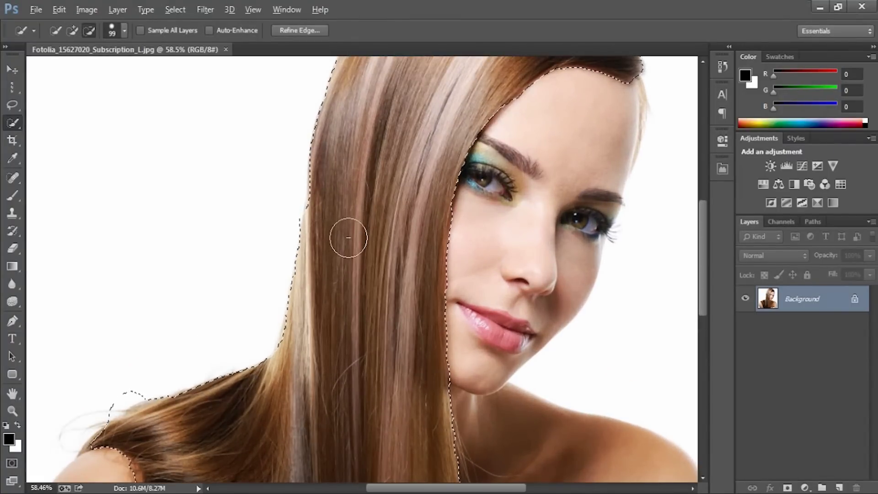
pyautogui.keyDown('alt'); pyautogui.rightClick(328, 217); pyautogui.keyUp('alt')
pyautogui.click(307, 204)
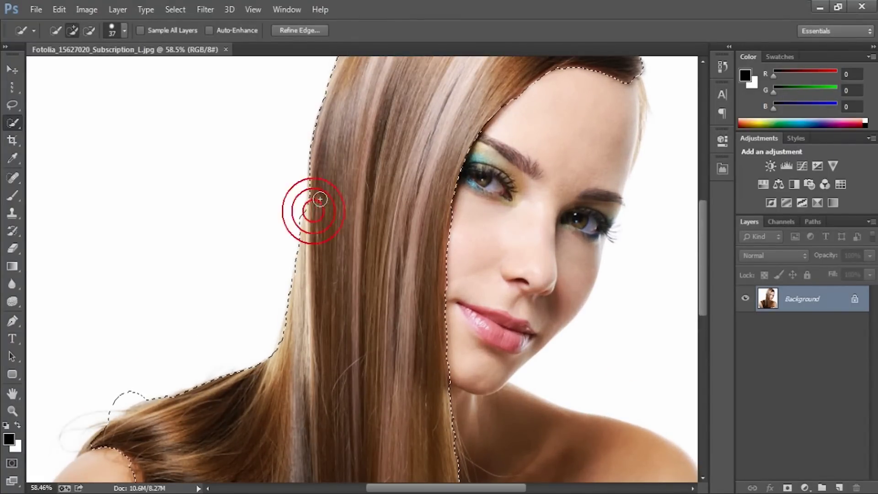
pyautogui.moveTo(317, 222)
pyautogui.mouseDown()
pyautogui.moveTo(330, 161)
pyautogui.moveTo(331, 179)
pyautogui.moveTo(330, 189)
pyautogui.moveTo(326, 171)
pyautogui.moveTo(322, 188)
pyautogui.moveTo(324, 157)
pyautogui.moveTo(328, 195)
pyautogui.moveTo(322, 187)
pyautogui.moveTo(317, 216)
pyautogui.moveTo(332, 249)
pyautogui.moveTo(291, 329)
pyautogui.mouseUp()
# Add the lower-left hair strand, subtract the stray loop beside it, then zoom out.
pyautogui.press('alt')
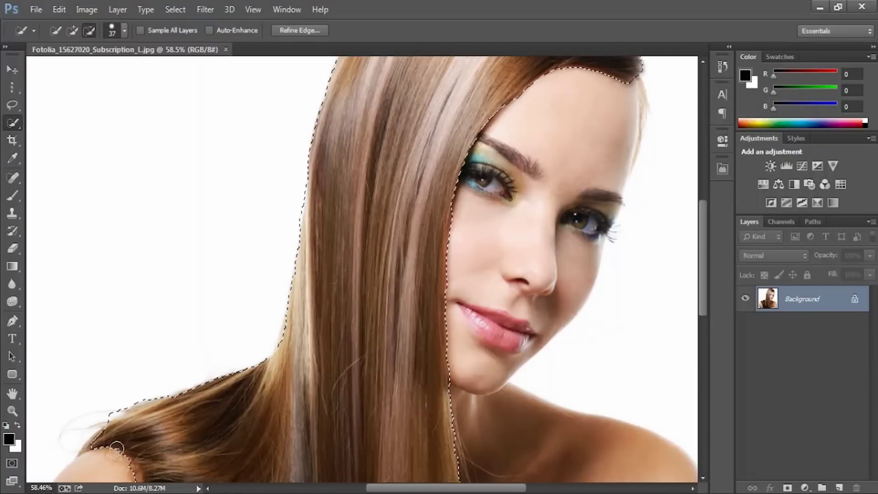
pyautogui.press('[')
pyautogui.press('[')
pyautogui.press('[')
pyautogui.press('[')
pyautogui.press('[')
pyautogui.press('[')
pyautogui.press('[')
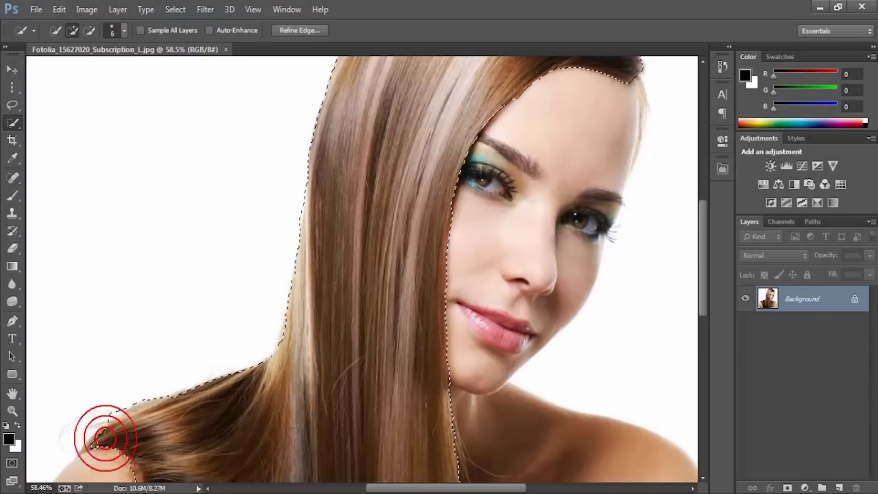
pyautogui.click(105, 437)
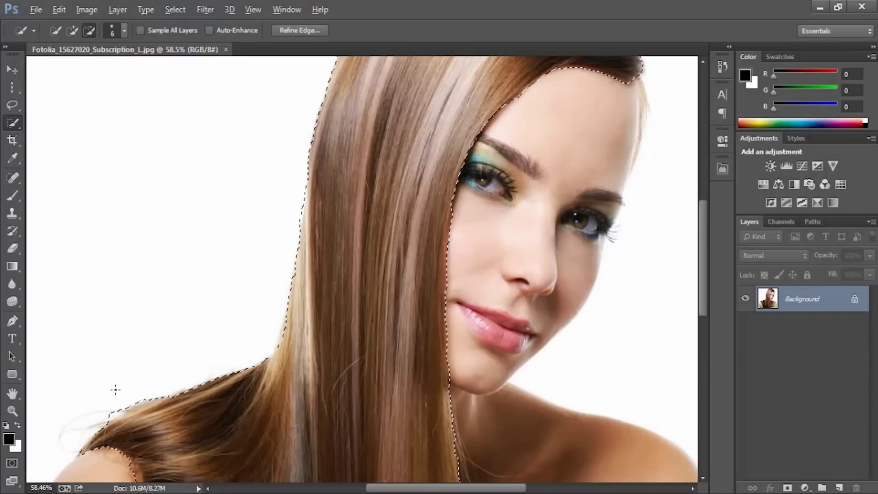
pyautogui.moveTo(114, 388)
pyautogui.mouseDown()
pyautogui.moveTo(137, 384)
pyautogui.moveTo(125, 403)
pyautogui.mouseUp()
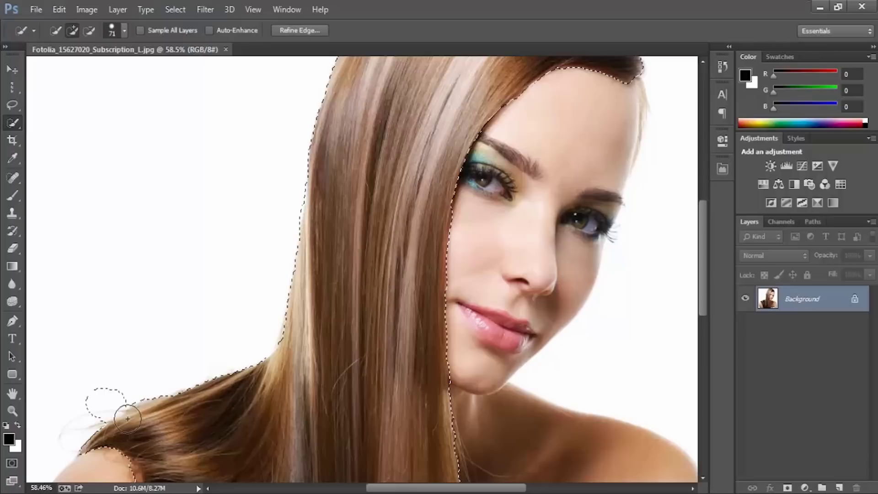
pyautogui.keyDown('alt'); pyautogui.click(102, 407); pyautogui.keyUp('alt')
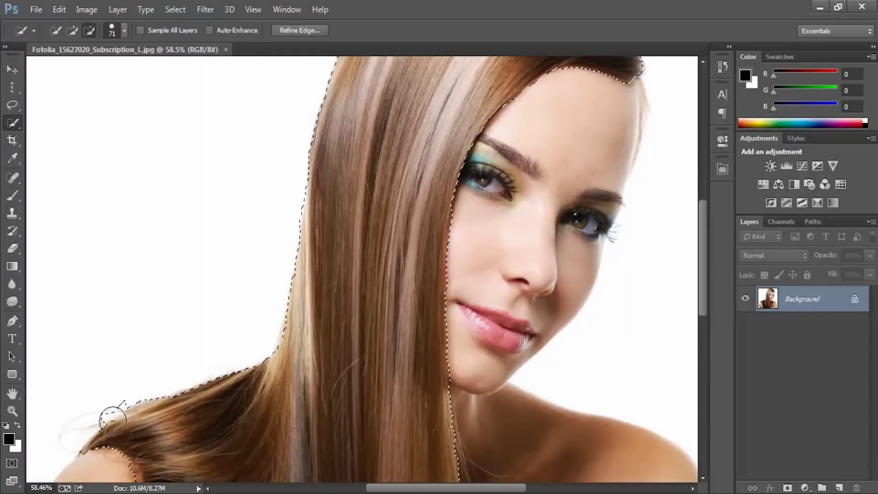
pyautogui.moveTo(127, 417)
pyautogui.mouseDown()
pyautogui.moveTo(140, 401)
pyautogui.moveTo(160, 399)
pyautogui.mouseUp()
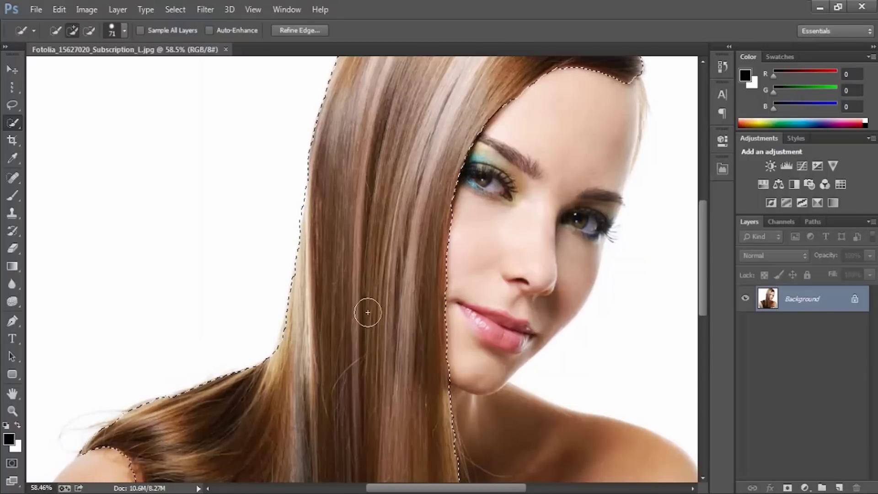
pyautogui.scroll(-3, 589, 176)
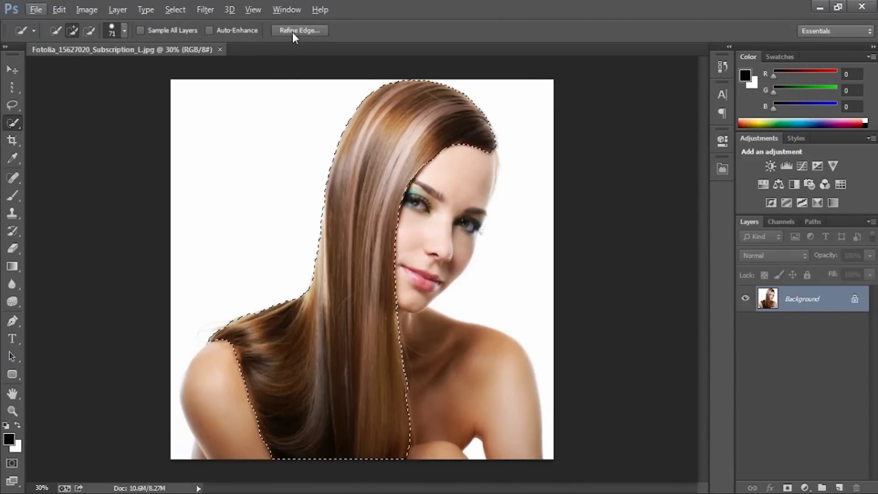
# Duplicate Background, hide the original, and open Refine Edge for the hair selection.
pyautogui.moveTo(789, 307); pyautogui.dragTo(840, 487)
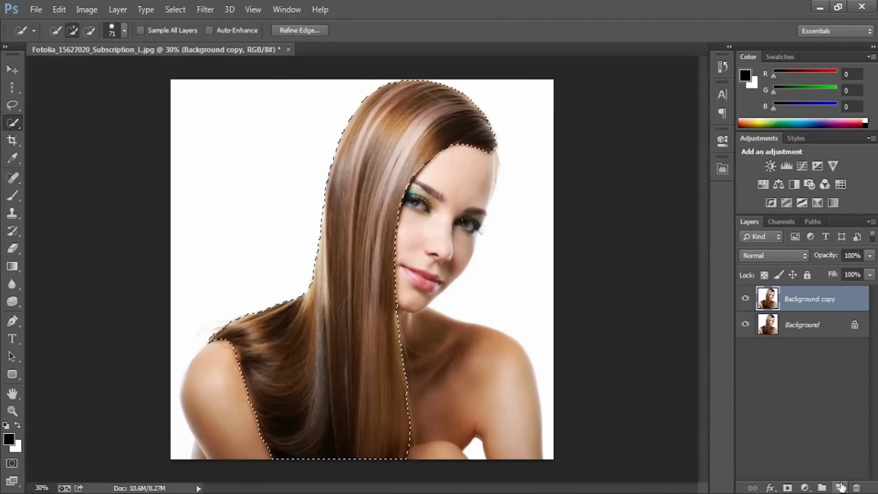
pyautogui.click(746, 325)
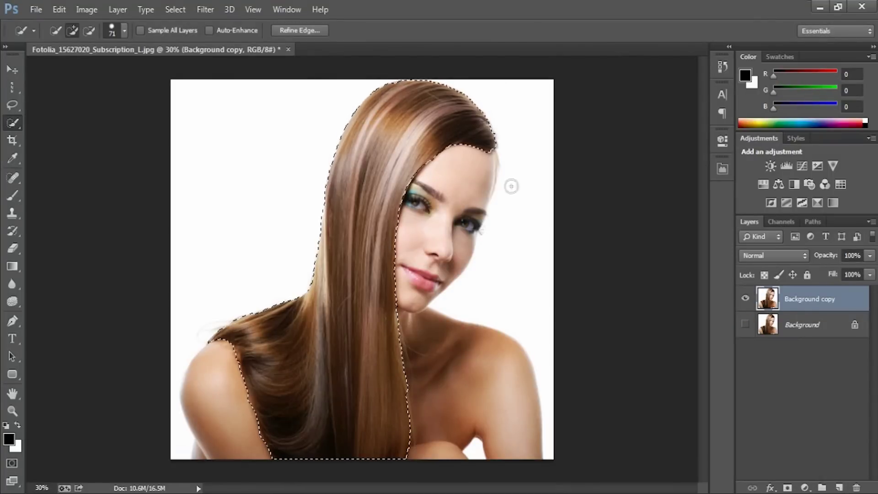
pyautogui.click(293, 31)
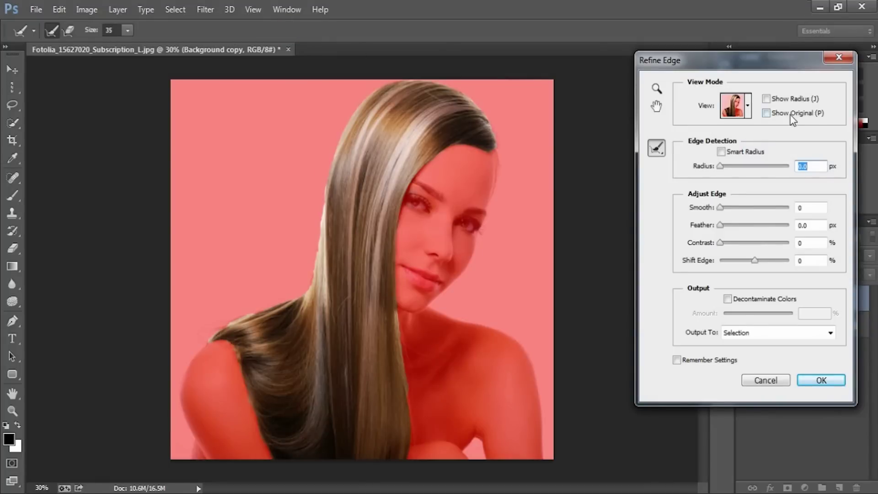
# Set the Refine Edge view to On Layers and enable Smart Radius.
pyautogui.click(747, 106)
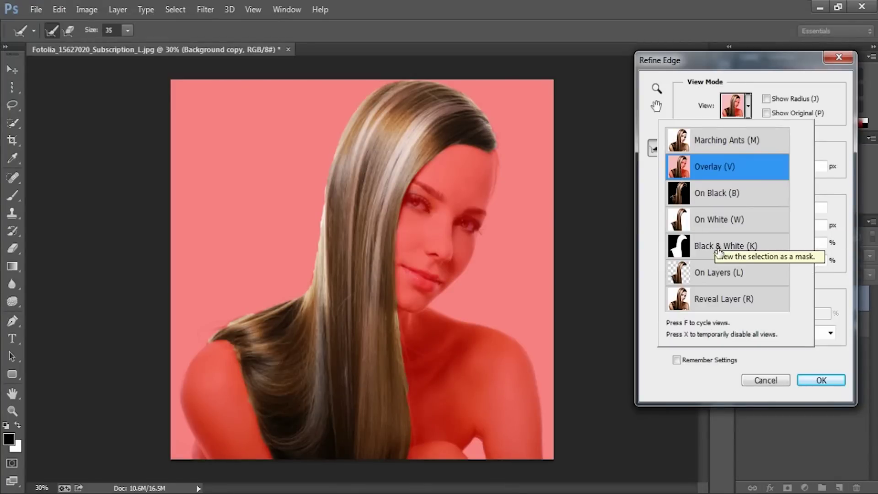
pyautogui.click(716, 273)
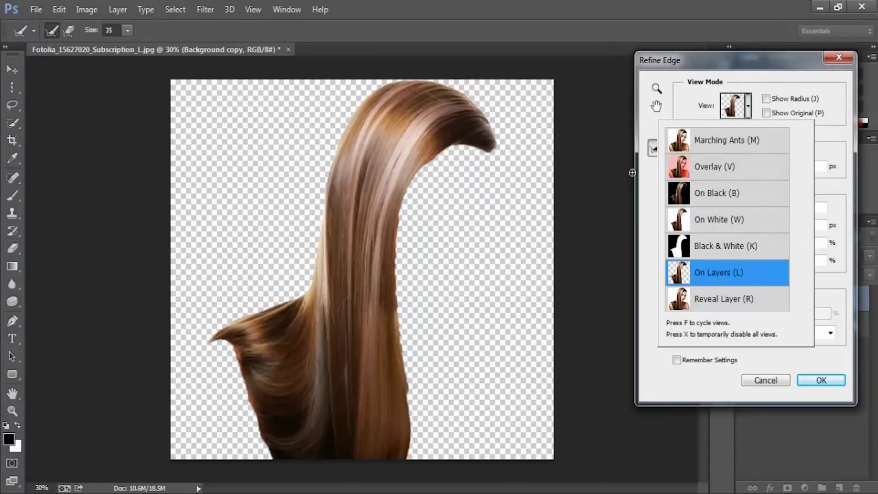
pyautogui.click(690, 105)
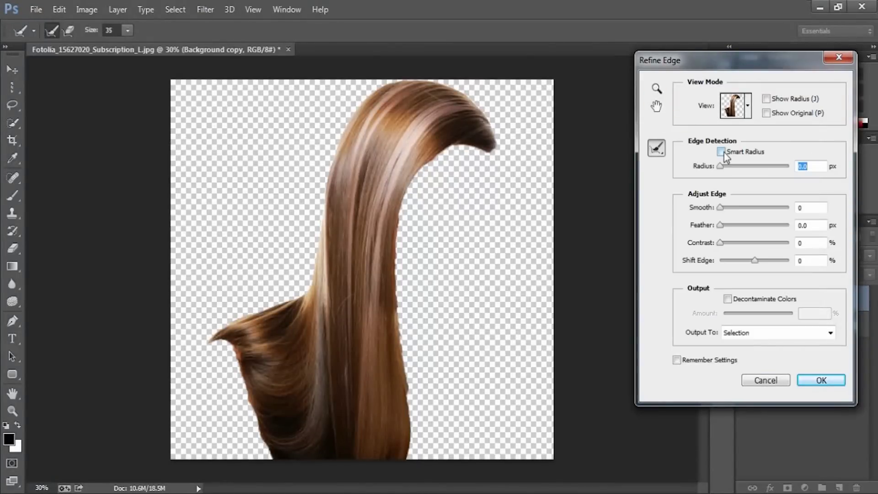
pyautogui.click(722, 151)
# Set the edge radius to 3.0 px and Decontaminate Colors to 50%.
pyautogui.moveTo(722, 168); pyautogui.dragTo(727, 170)
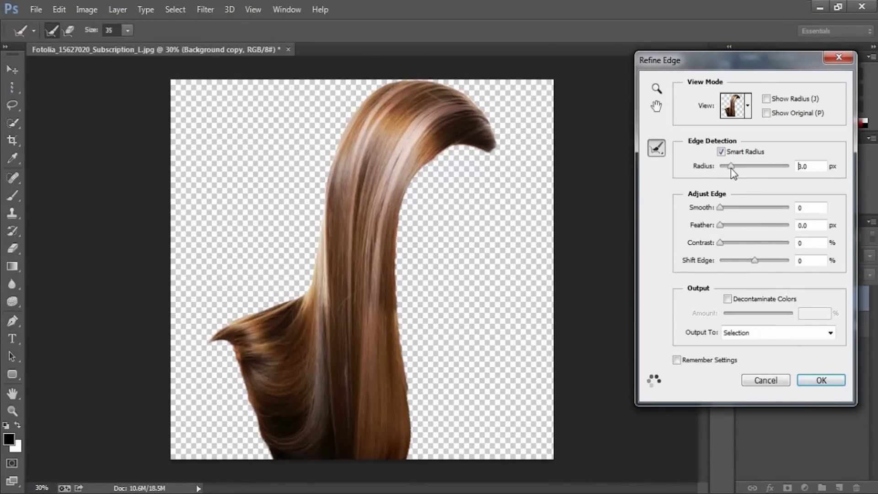
pyautogui.click(728, 299)
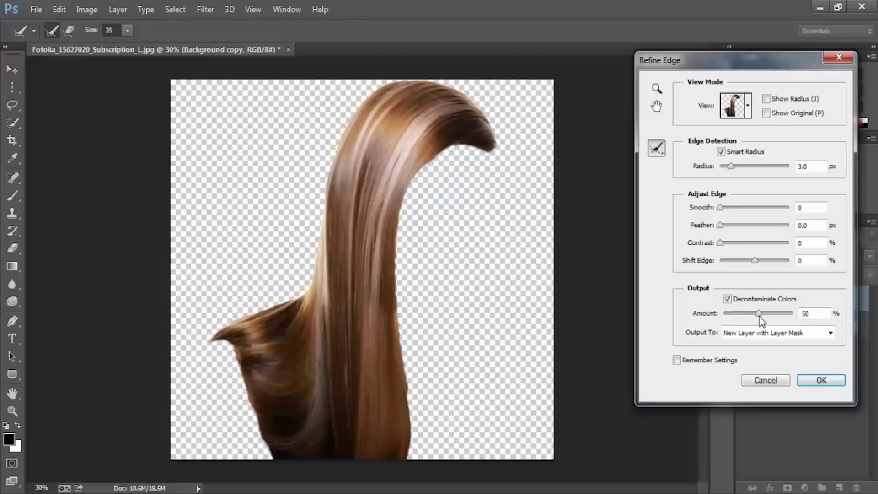
pyautogui.moveTo(758, 316); pyautogui.dragTo(758, 316)
# Paint with the Refine Radius brush along the hair's inner edge and right edge.
pyautogui.moveTo(444, 190); pyautogui.dragTo(431, 201)
pyautogui.click(657, 147)
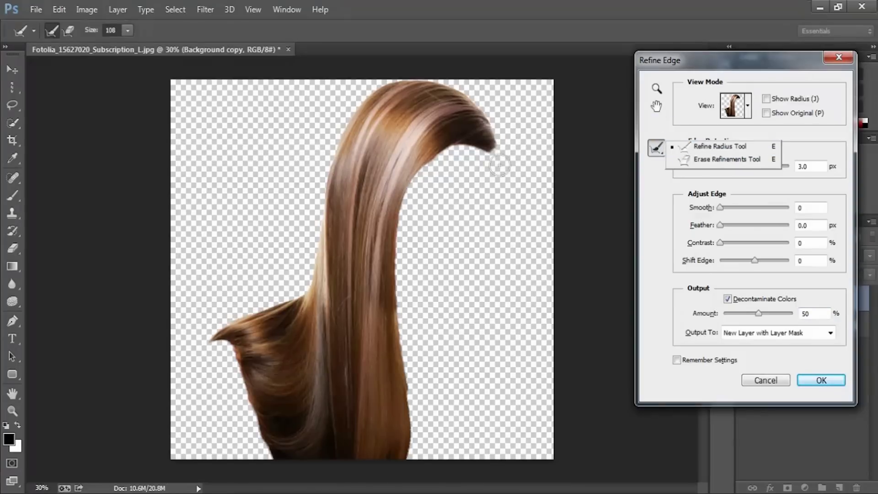
pyautogui.moveTo(499, 163)
pyautogui.mouseDown()
pyautogui.moveTo(480, 151)
pyautogui.moveTo(456, 155)
pyautogui.moveTo(450, 178)
pyautogui.moveTo(449, 168)
pyautogui.moveTo(432, 189)
pyautogui.mouseUp()
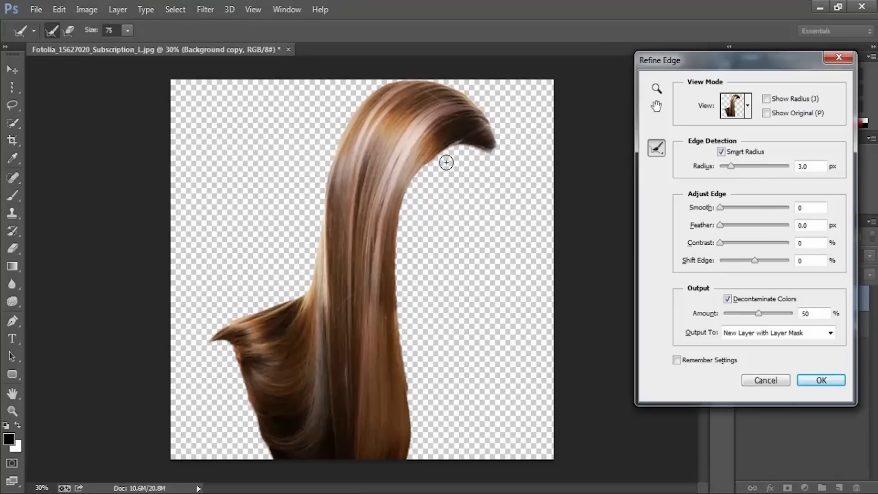
pyautogui.moveTo(446, 162)
pyautogui.mouseDown()
pyautogui.moveTo(407, 222)
pyautogui.moveTo(407, 408)
pyautogui.moveTo(409, 371)
pyautogui.mouseUp()
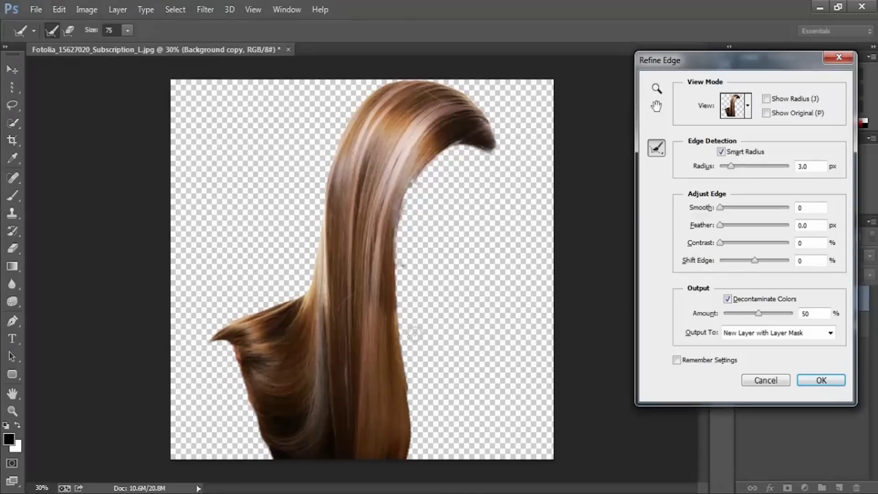
pyautogui.moveTo(405, 360); pyautogui.dragTo(418, 460)
# Turn off Decontaminate Colors, set Output To Selection, and apply Refine Edge.
pyautogui.click(791, 333)
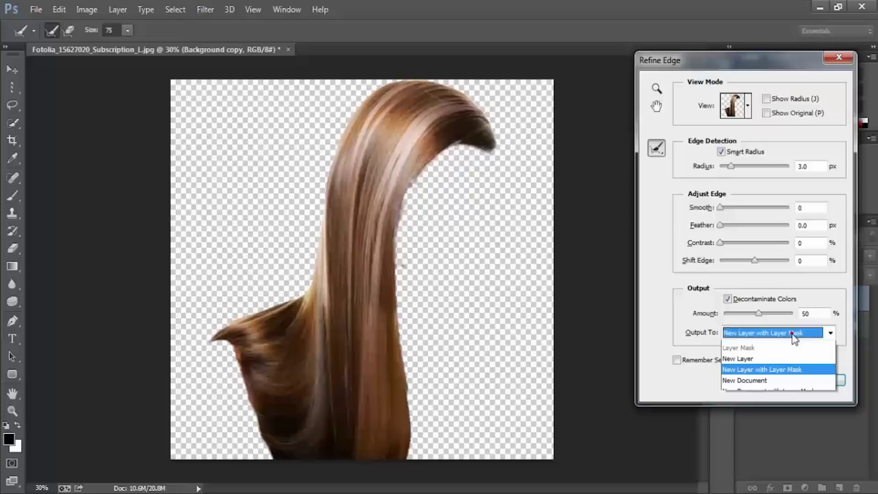
pyautogui.click(733, 303)
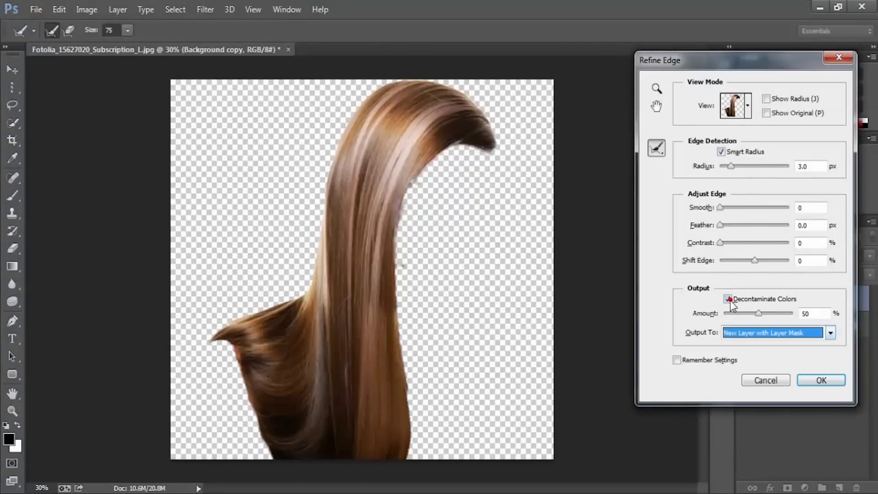
pyautogui.click(727, 299)
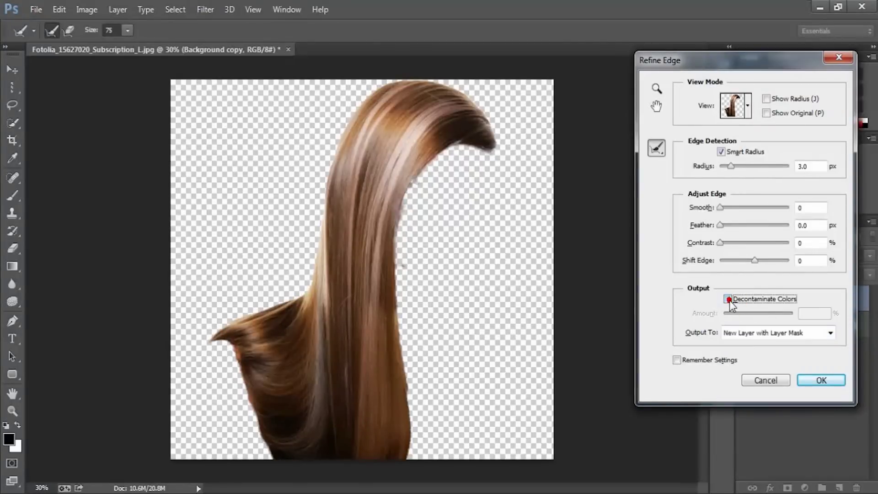
pyautogui.click(753, 334)
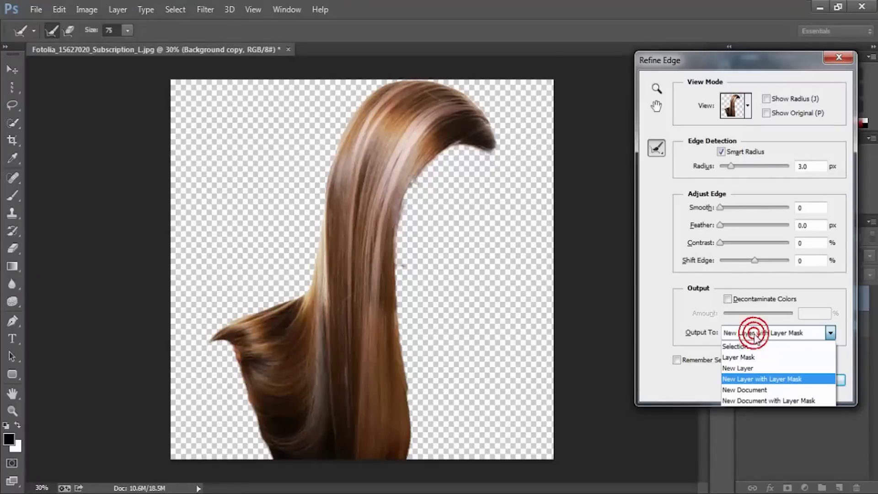
pyautogui.click(753, 350)
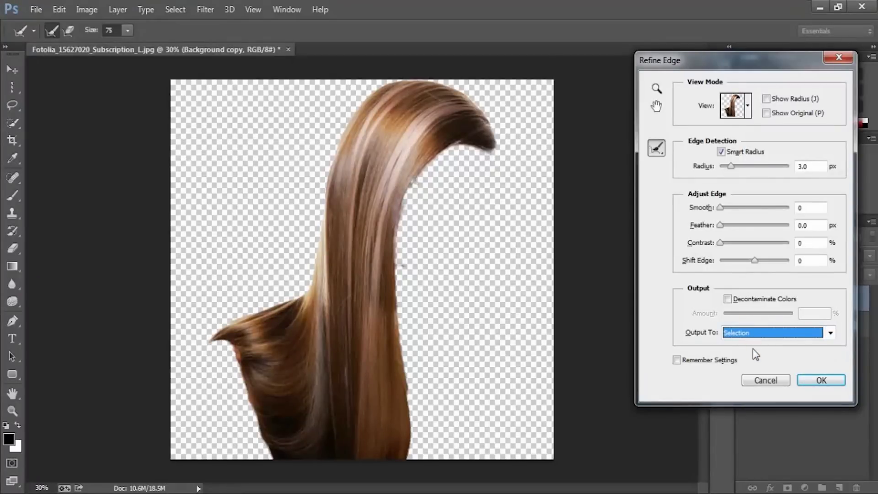
pyautogui.click(816, 380)
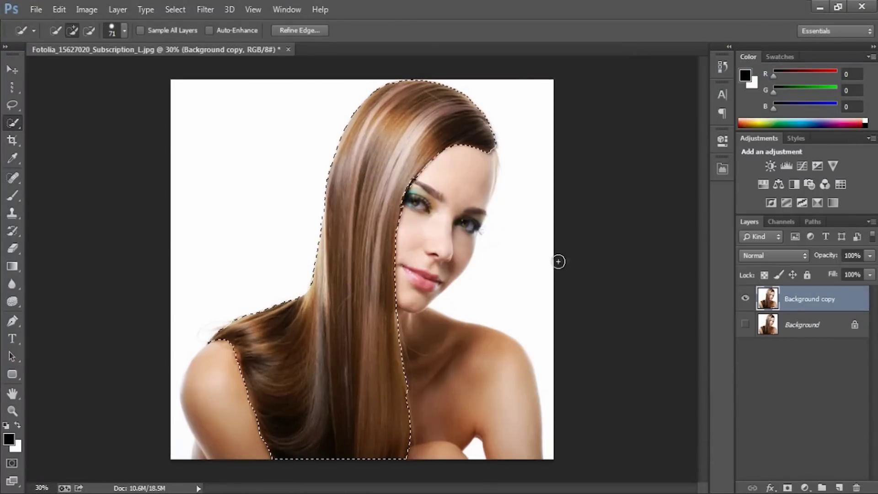
# Add a Selective Color adjustment layer from the Layers panel's adjustment menu.
pyautogui.click(805, 488)
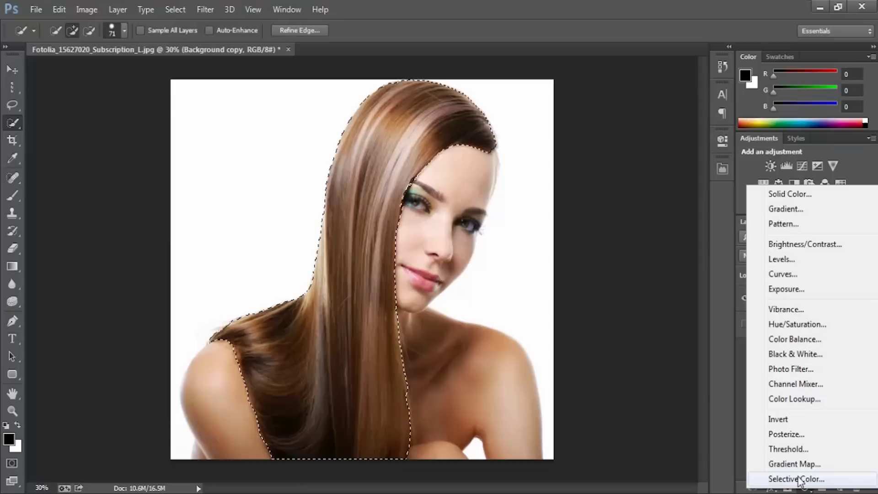
pyautogui.click(798, 479)
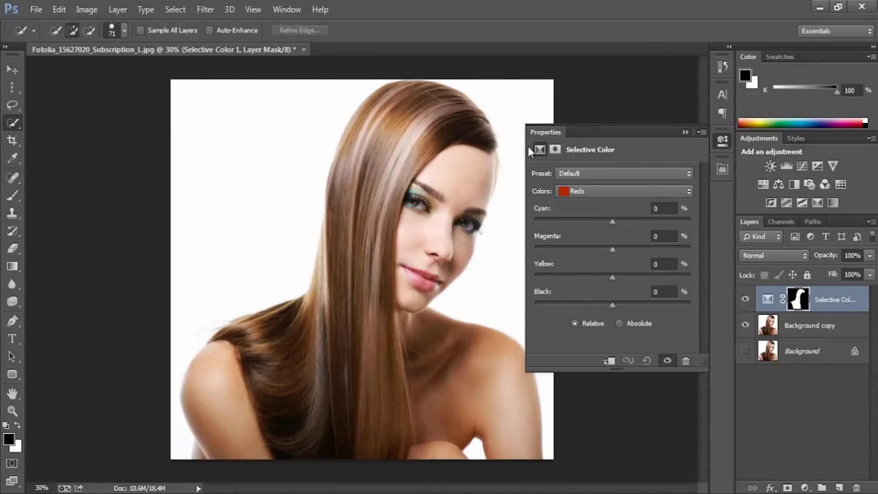
# Set Selective Color Neutrals to Cyan +37, Magenta +20 and Black -53.
pyautogui.click(626, 190)
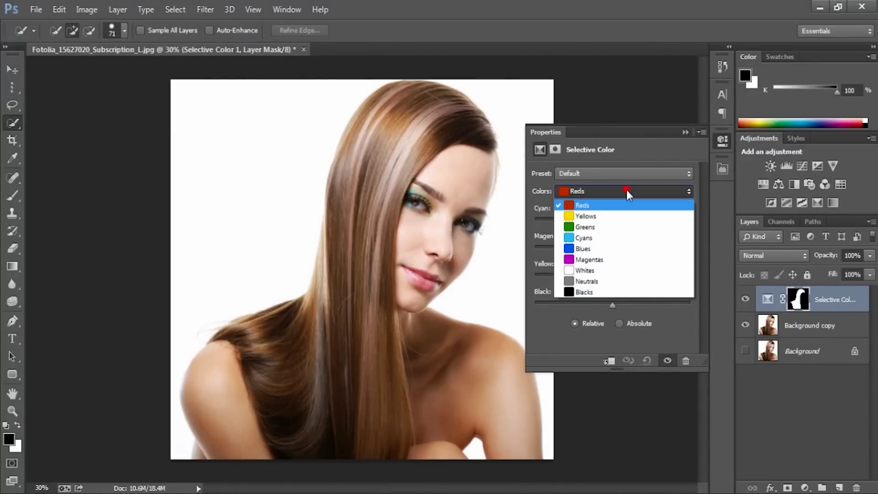
pyautogui.click(593, 281)
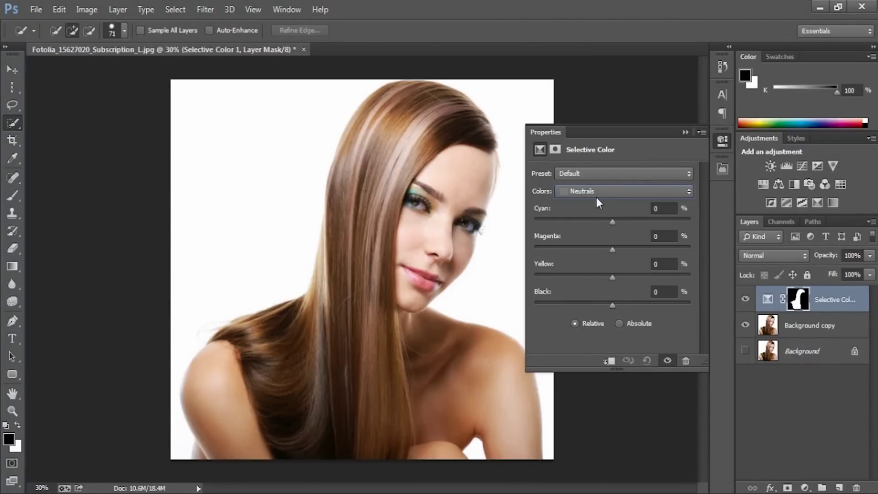
pyautogui.moveTo(611, 249)
pyautogui.mouseDown()
pyautogui.moveTo(579, 256)
pyautogui.moveTo(637, 251)
pyautogui.moveTo(627, 250)
pyautogui.mouseUp()
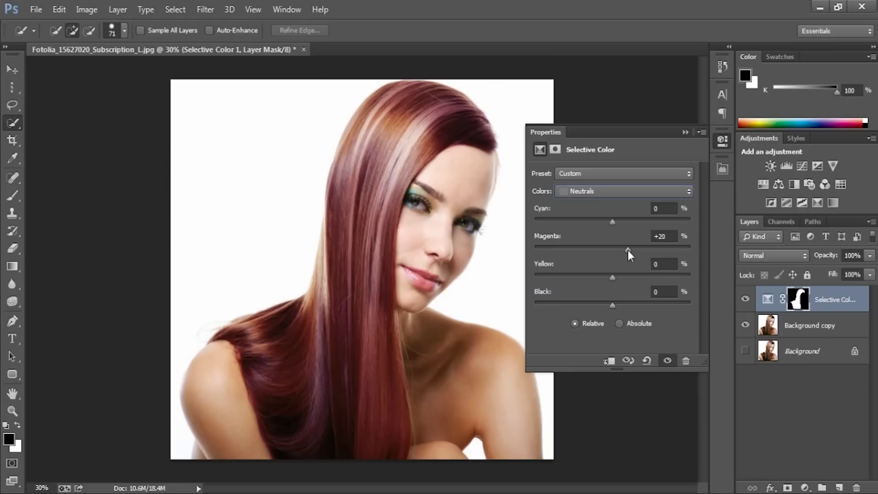
pyautogui.moveTo(612, 220)
pyautogui.mouseDown()
pyautogui.moveTo(629, 222)
pyautogui.moveTo(597, 219)
pyautogui.moveTo(622, 220)
pyautogui.mouseUp()
pyautogui.moveTo(614, 306); pyautogui.dragTo(570, 311)
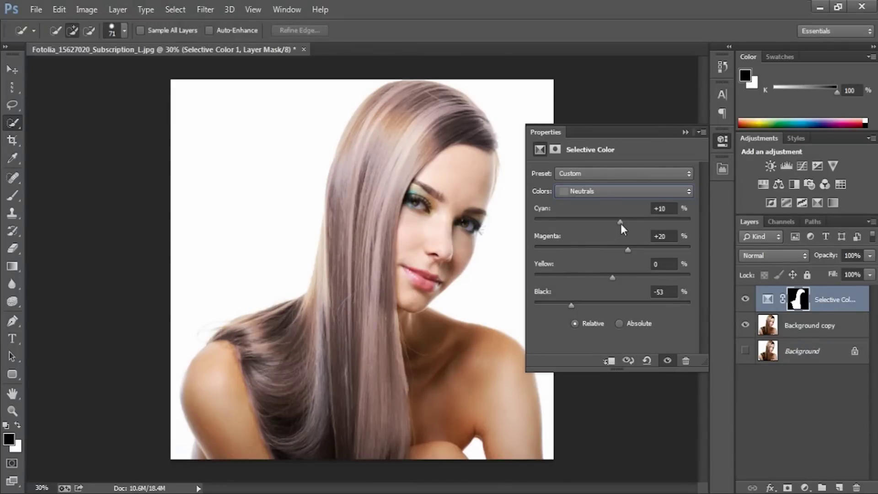
pyautogui.moveTo(623, 222); pyautogui.dragTo(634, 222)
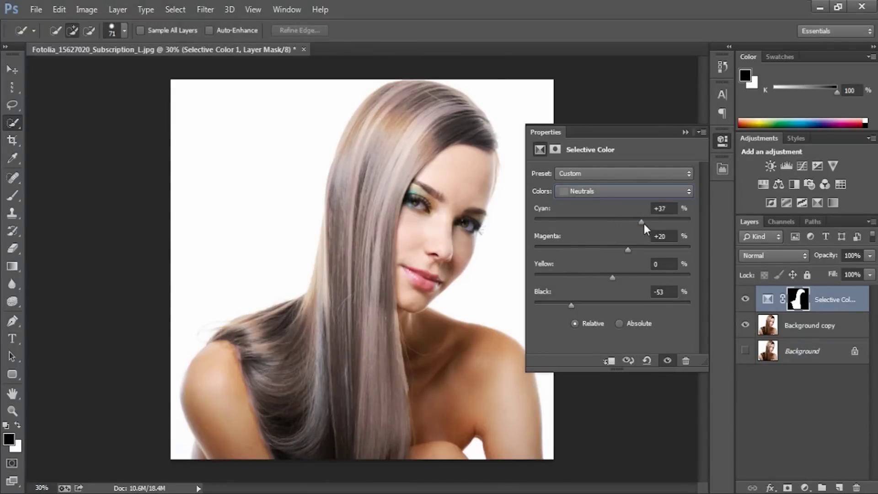